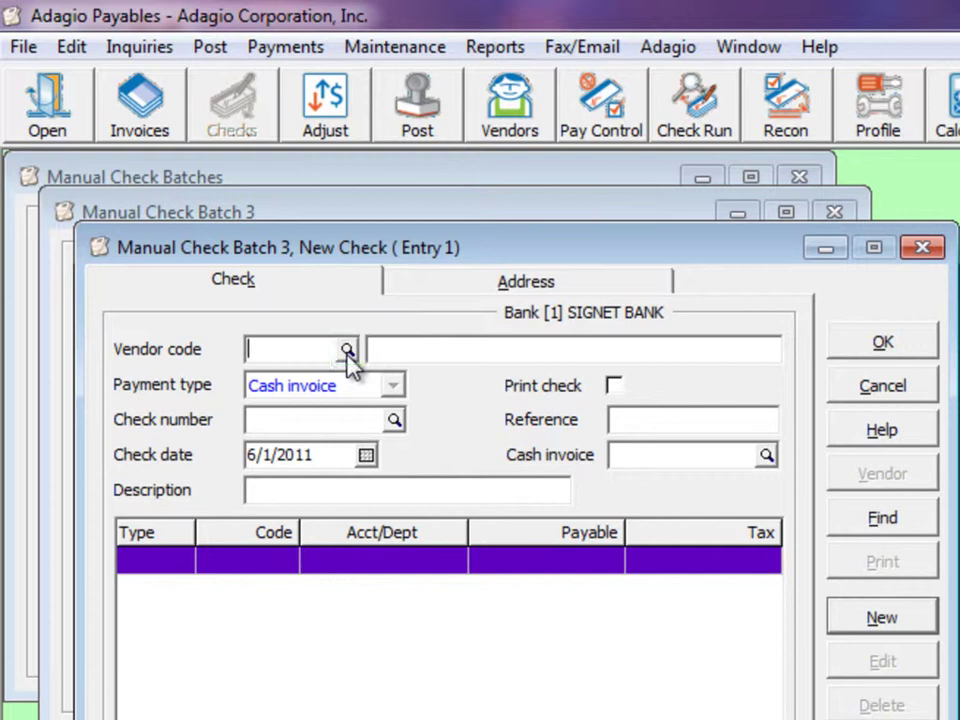
# Choose CHE01 Chesapeake Gas & Electric from the Vendor code finder as the check's vendor.
pyautogui.press('F5')
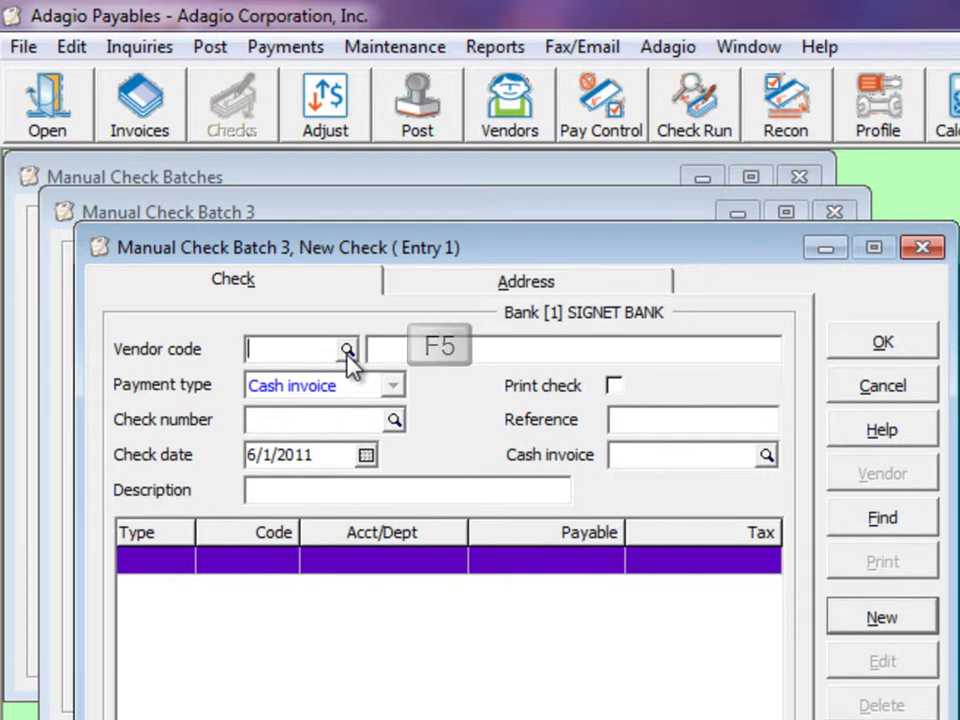
pyautogui.press('Up')
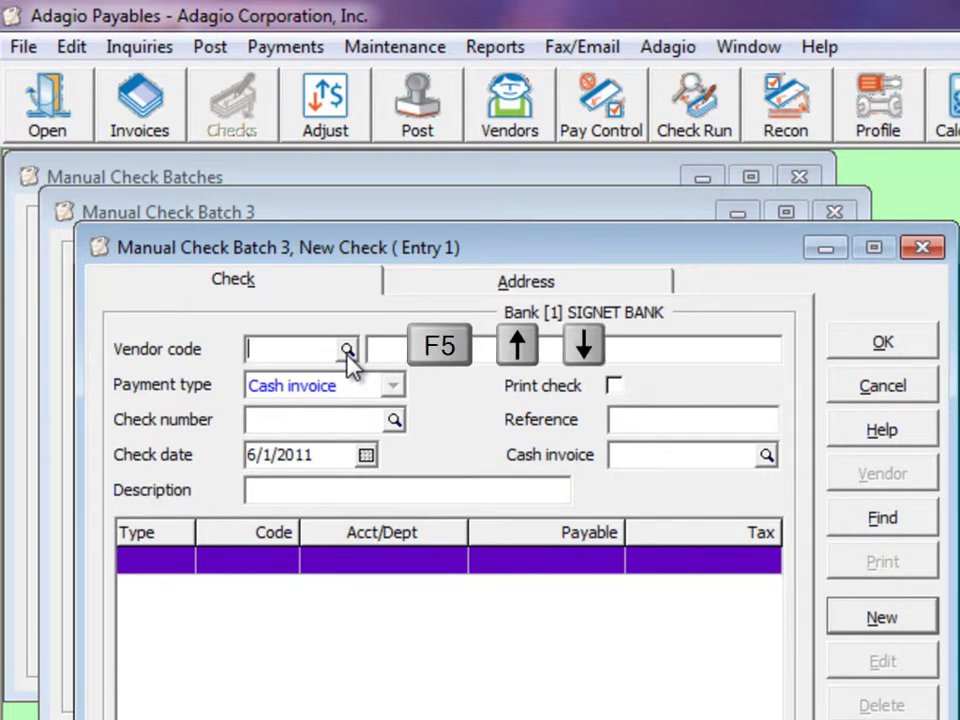
pyautogui.click(348, 352)
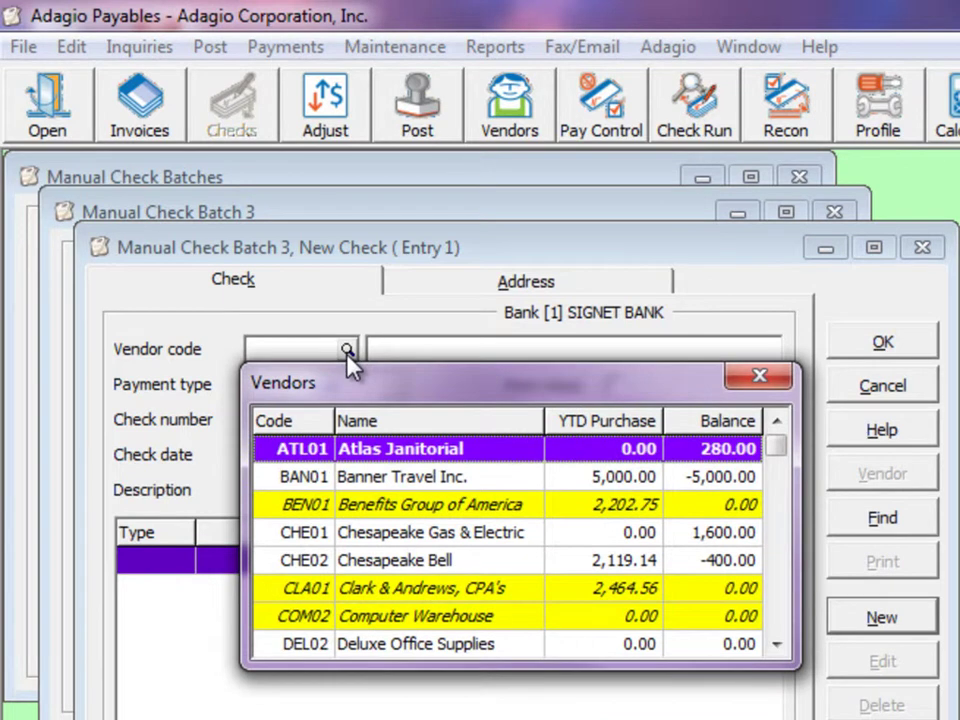
pyautogui.click(368, 536)
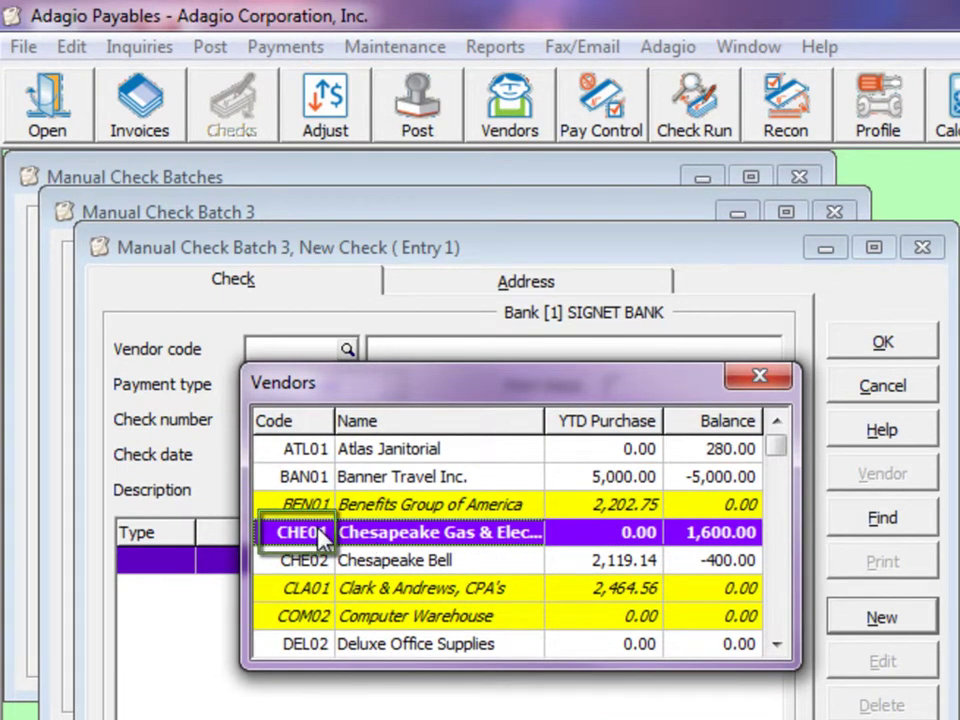
pyautogui.doubleClick(322, 538)
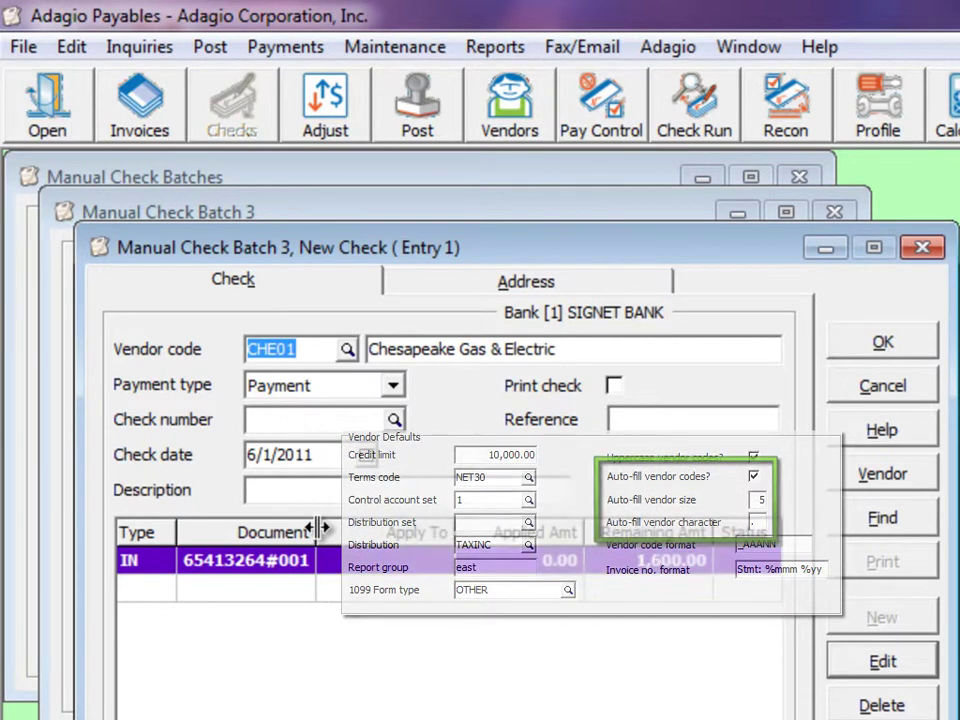
# Look up vendor codes starting with NEW and select NEW01 New Marketing, Inc.
pyautogui.write('N')
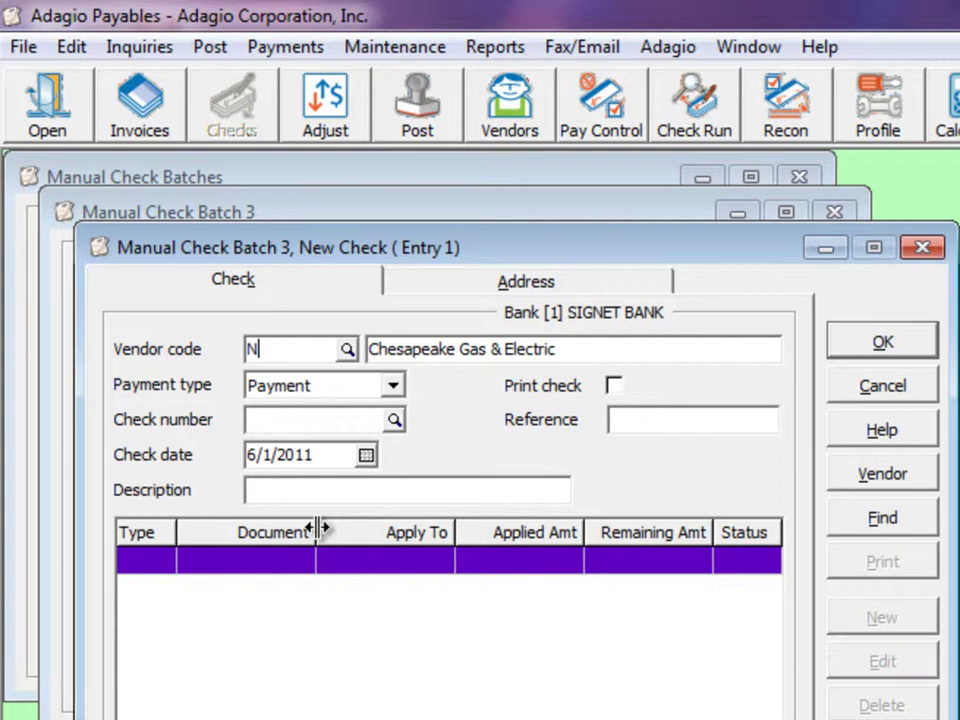
pyautogui.write('EW')
pyautogui.write('..')
pyautogui.press('Tab')
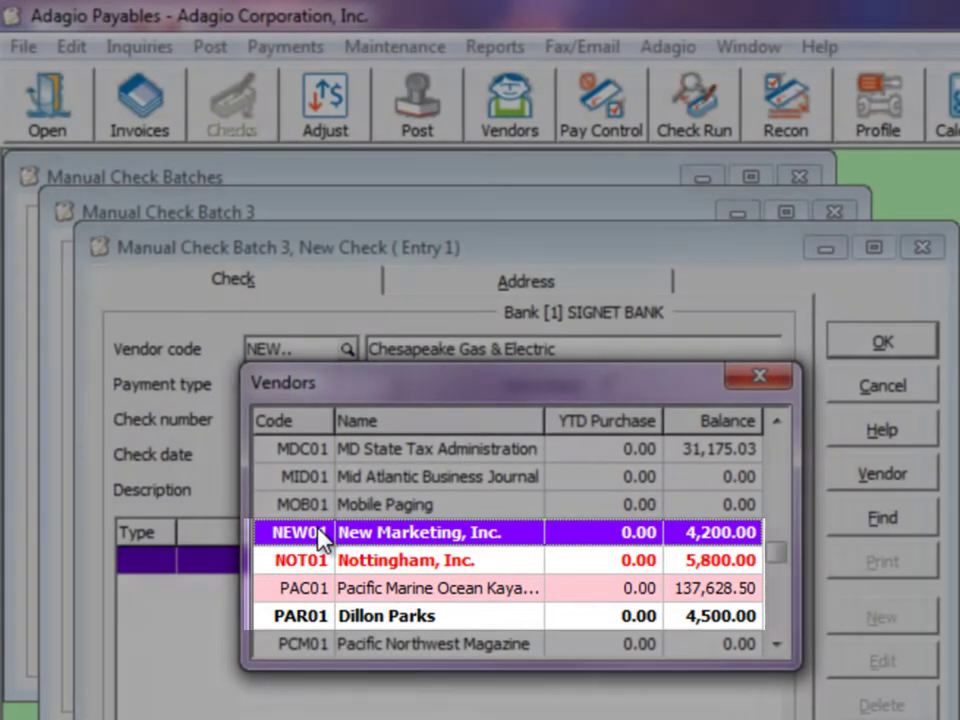
pyautogui.doubleClick(320, 536)
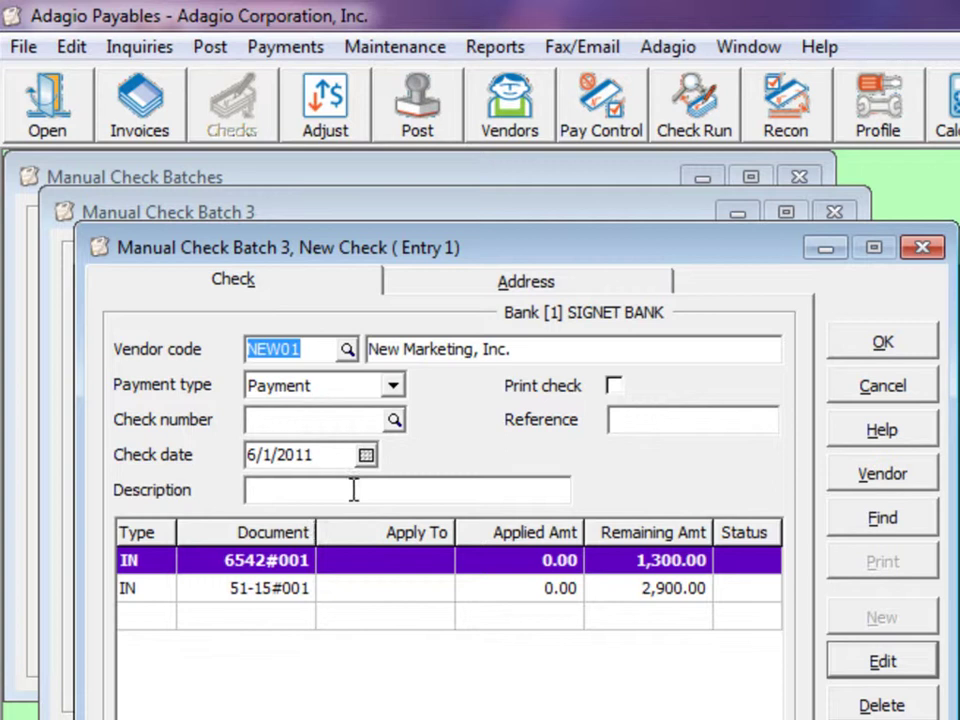
# Set the payment type to Cash invoice and the check date to June 8, 2011.
pyautogui.click(393, 386)
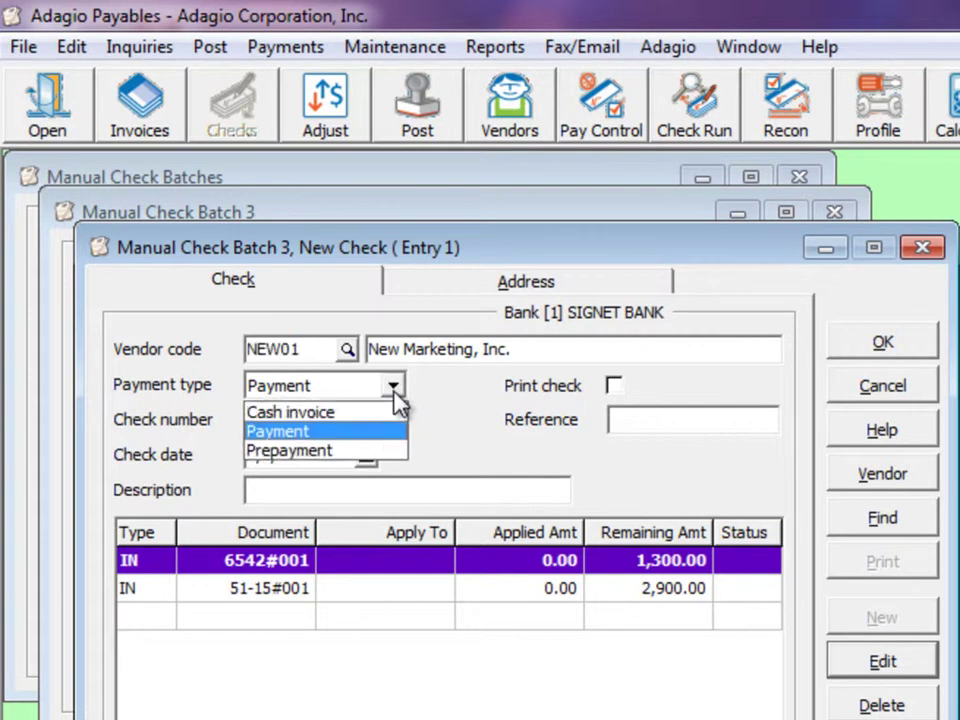
pyautogui.click(393, 391)
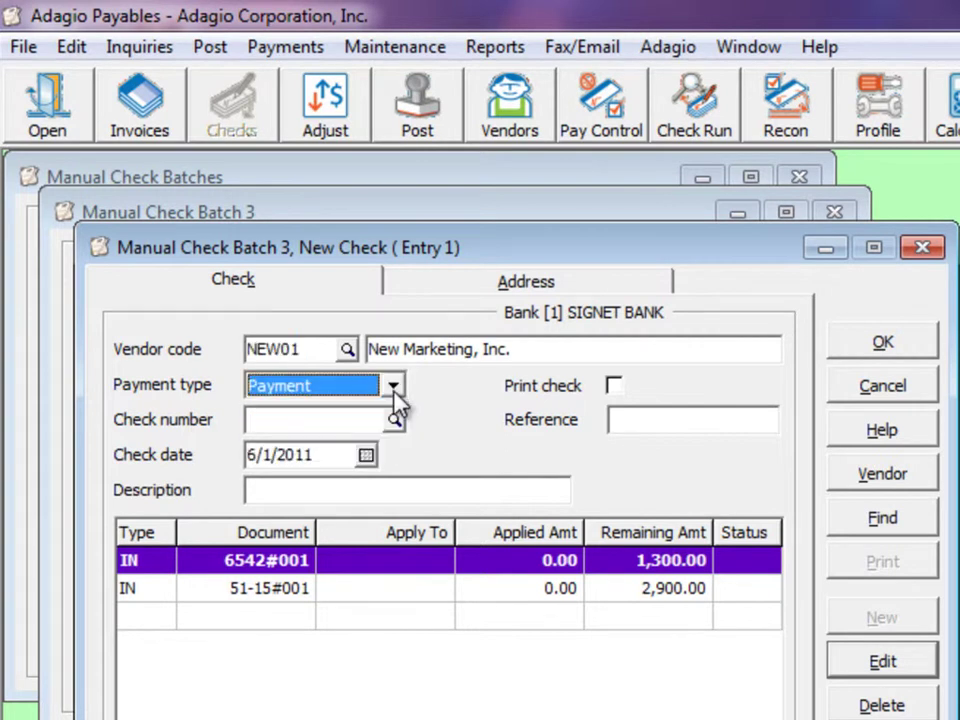
pyautogui.press('c')
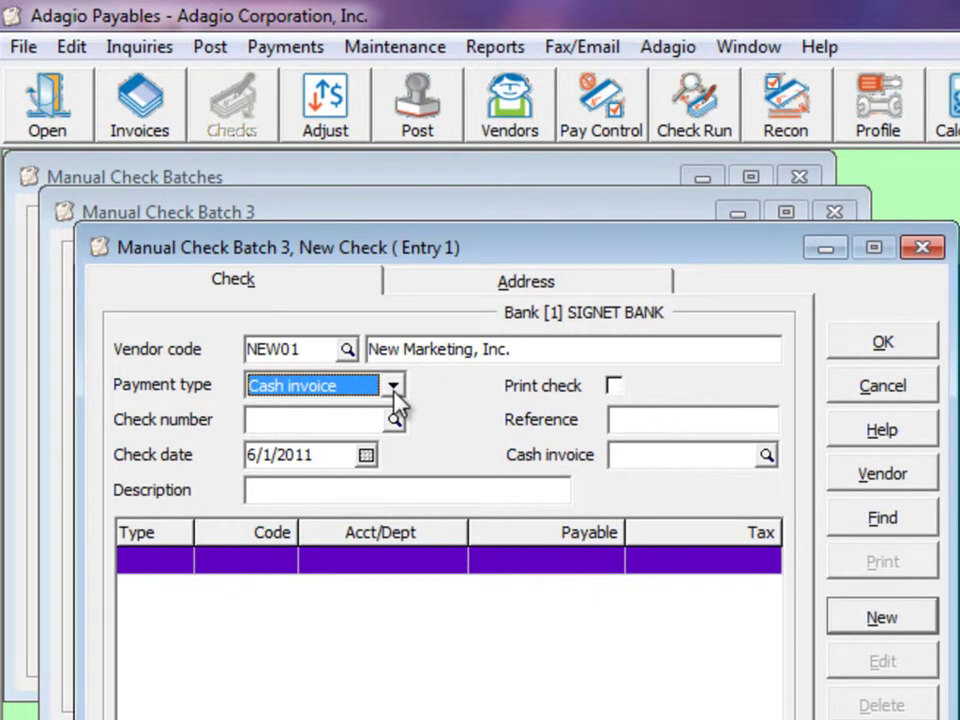
pyautogui.click(367, 468)
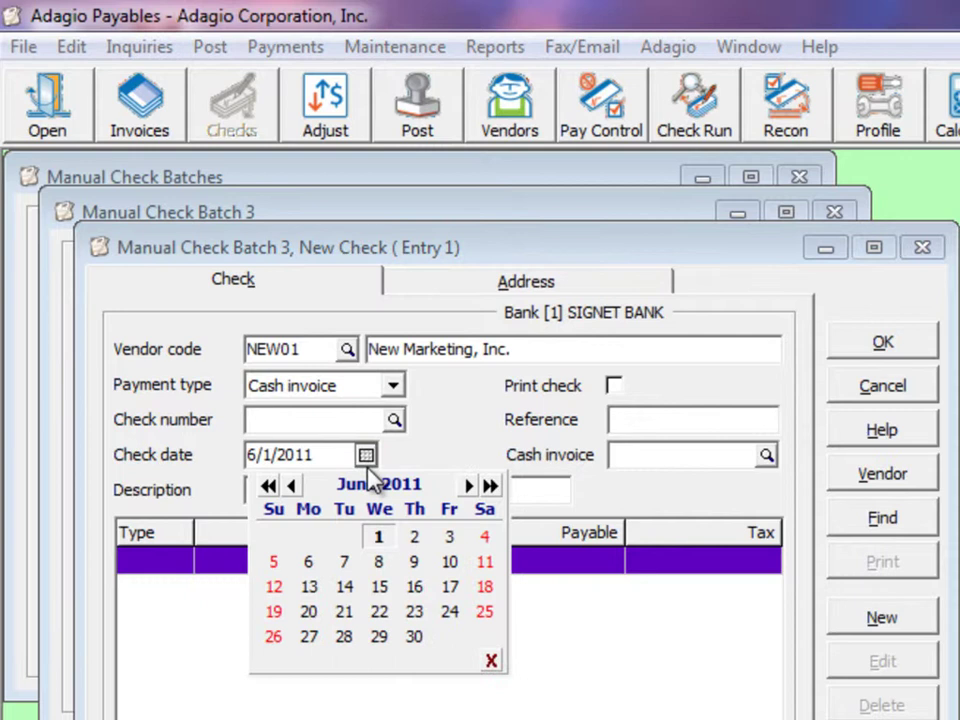
pyautogui.click(376, 562)
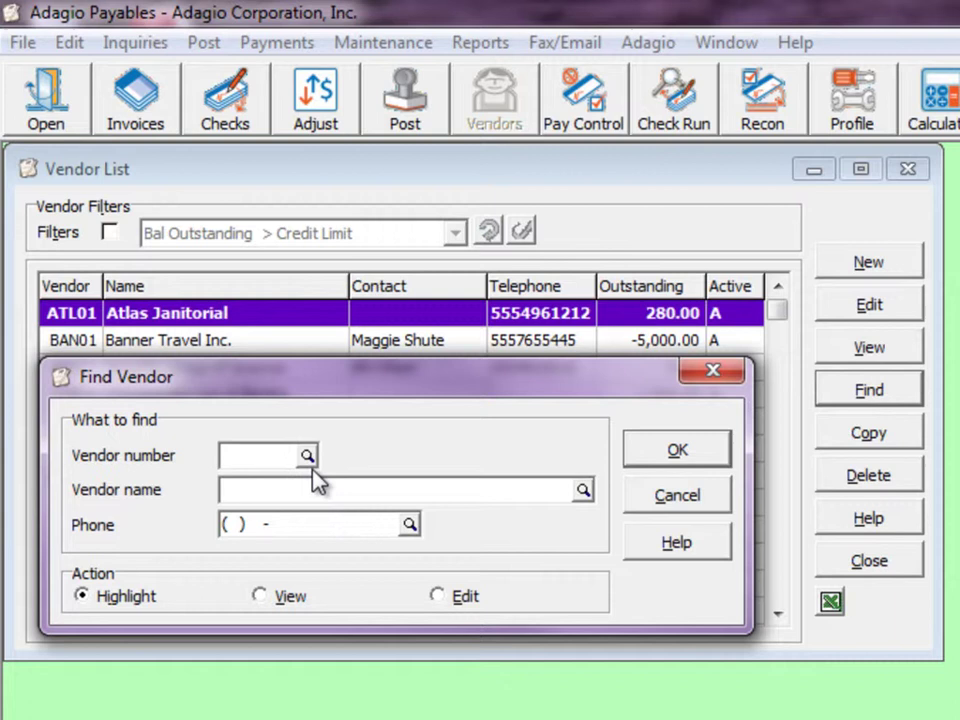
# Open the Smart Finder vendor search with F6.
pyautogui.press('F6')
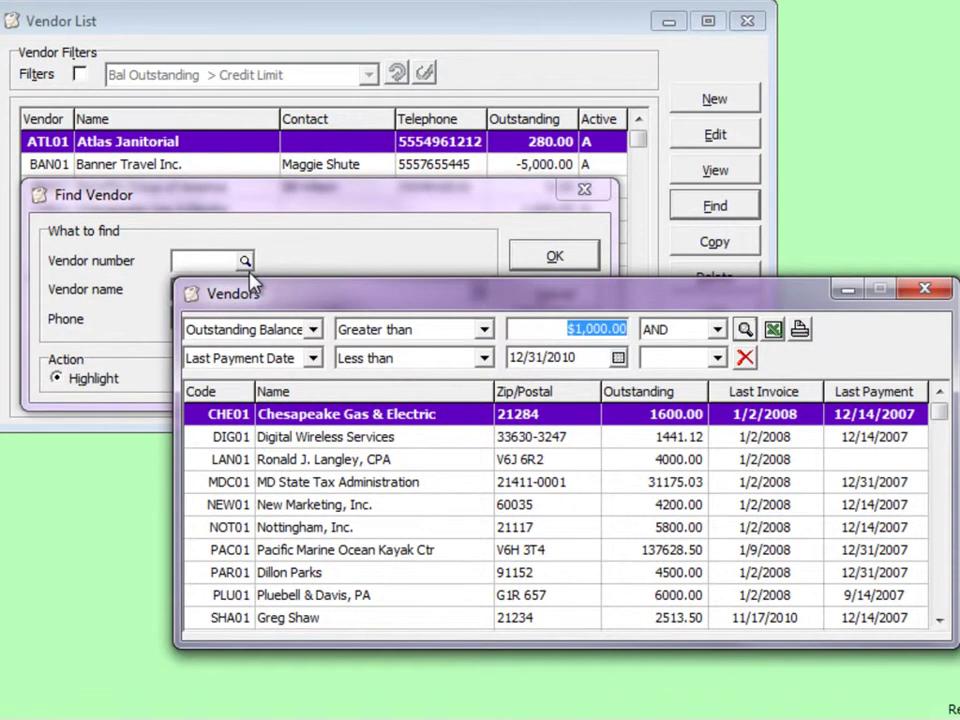
pyautogui.click(481, 330)
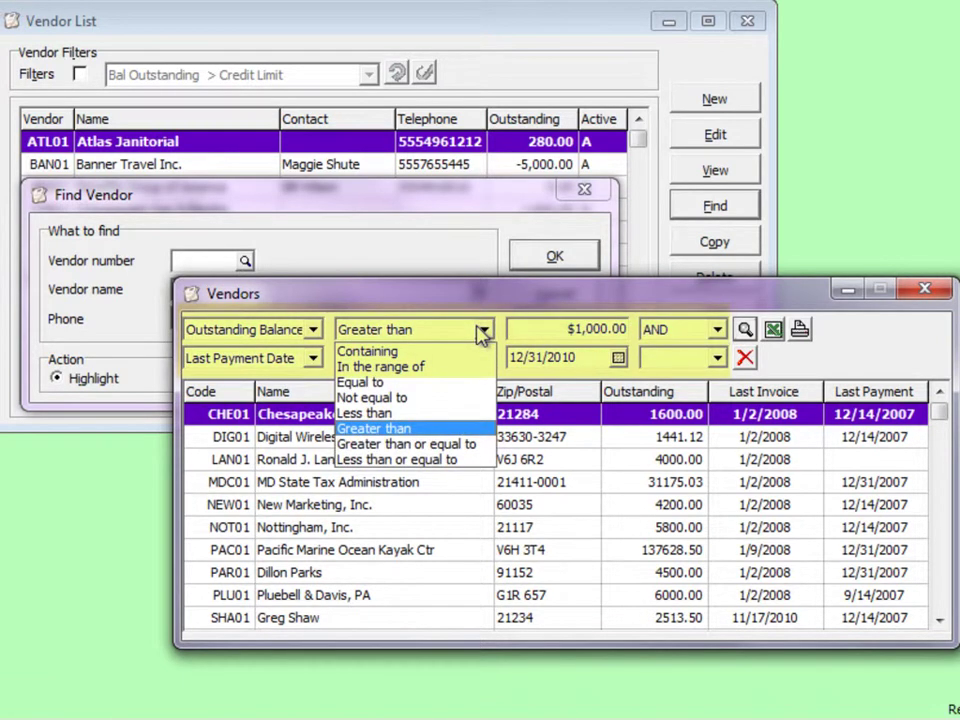
pyautogui.click(481, 334)
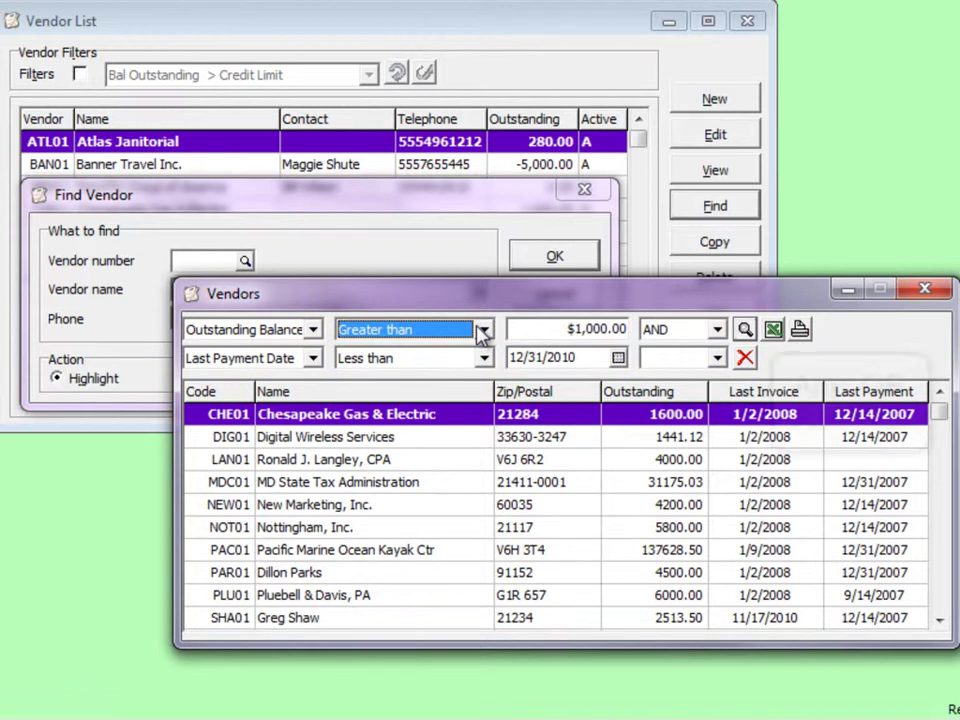
pyautogui.click(718, 330)
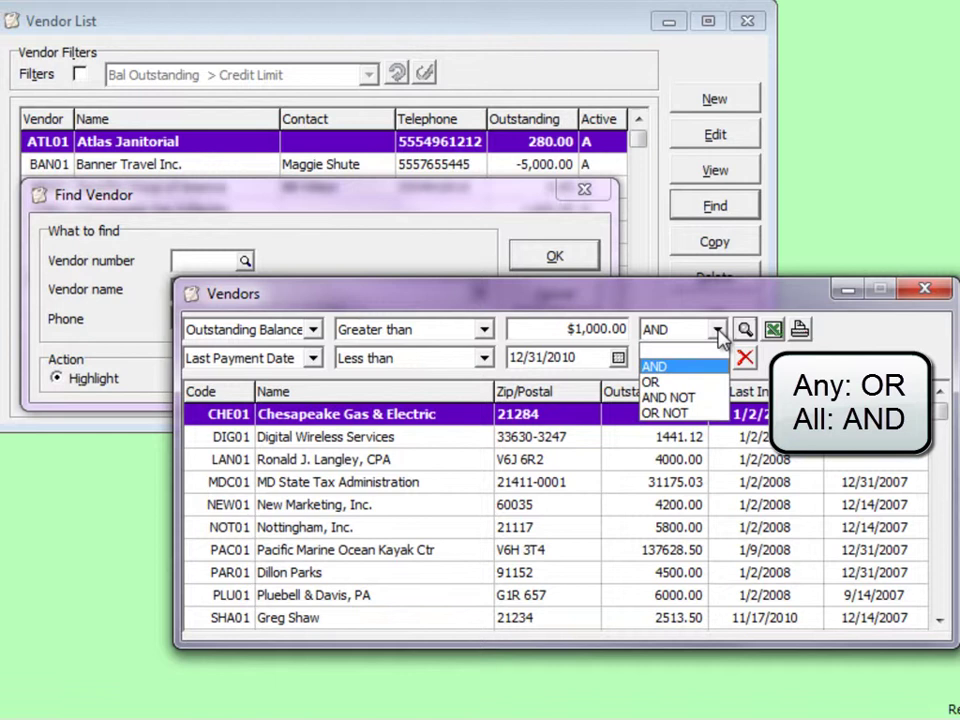
pyautogui.click(718, 332)
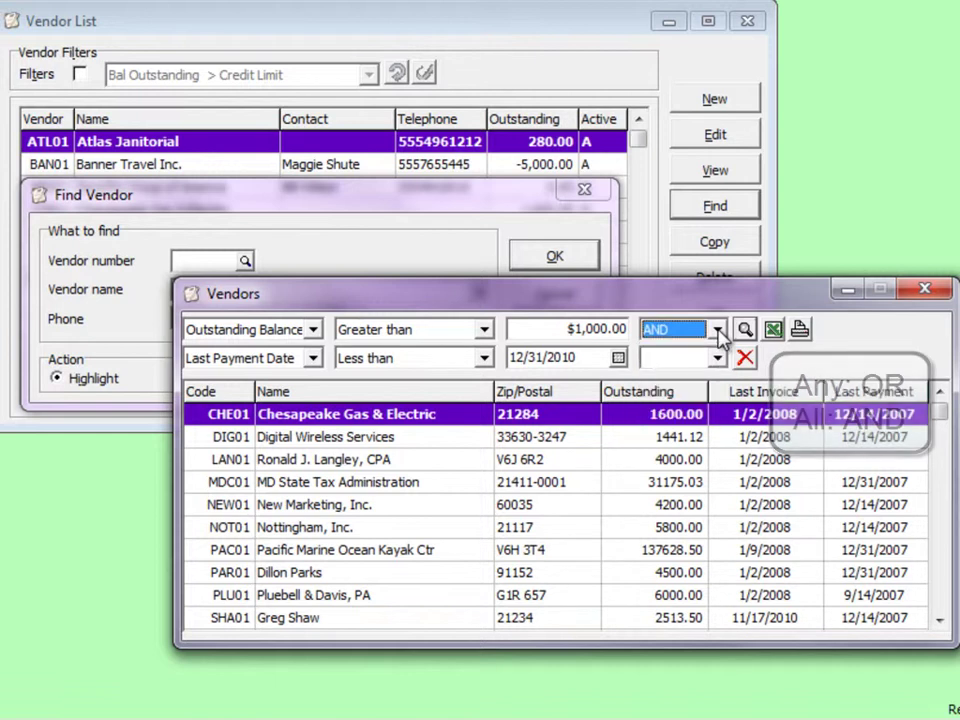
pyautogui.click(476, 483)
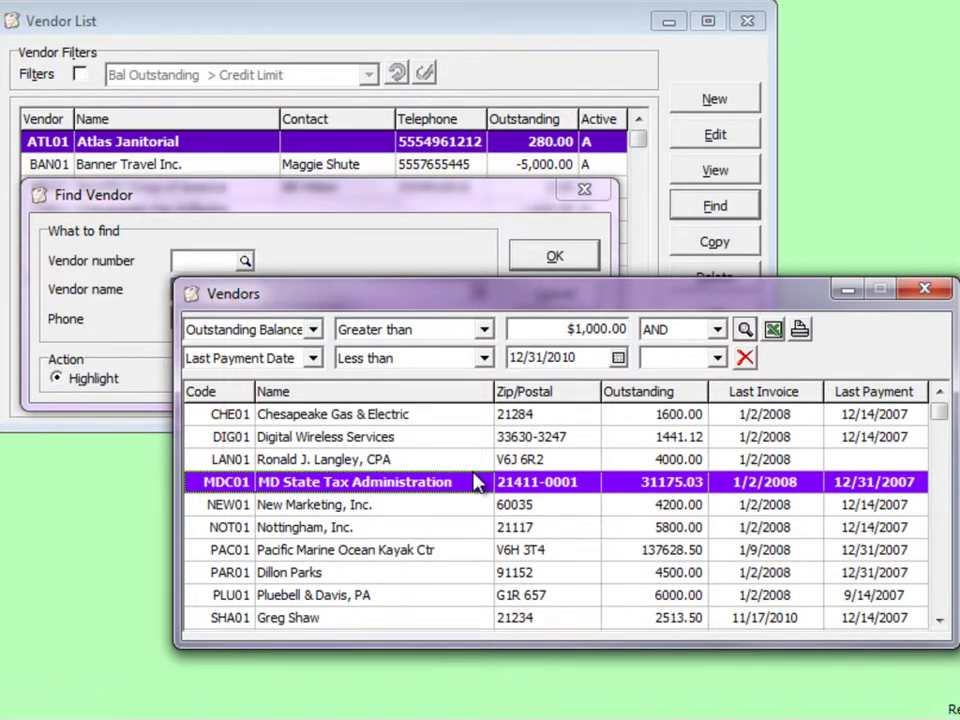
pyautogui.click(312, 360)
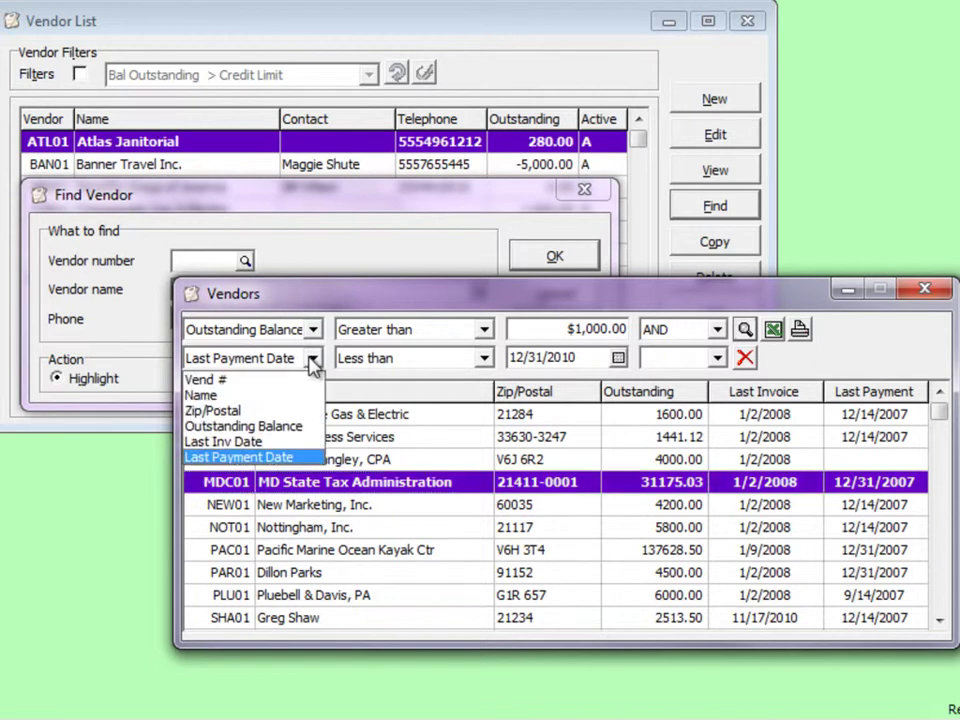
pyautogui.click(312, 362)
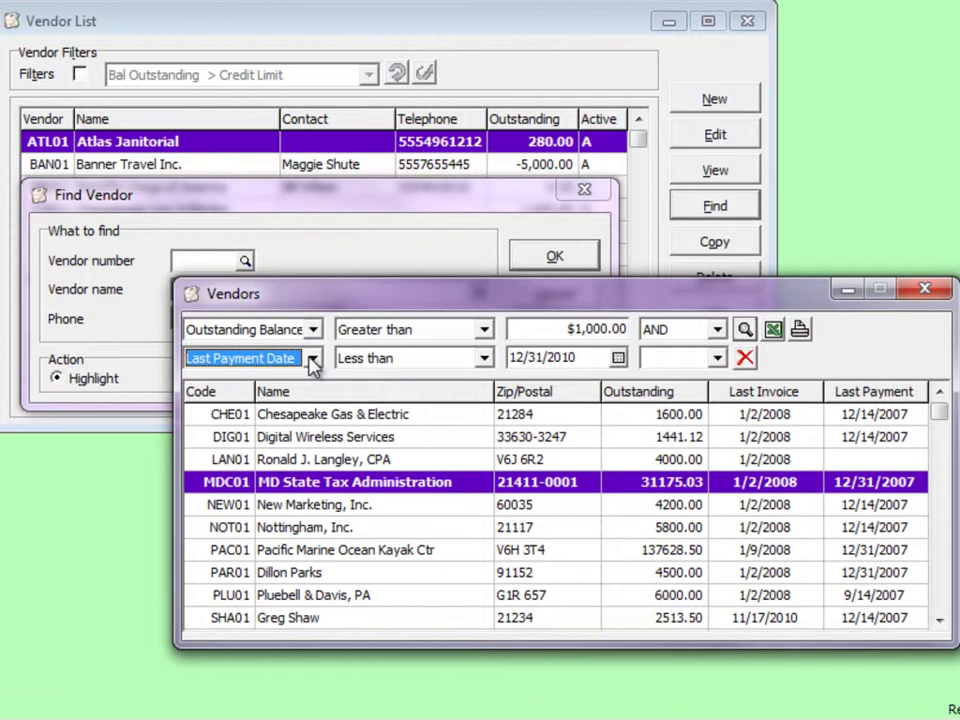
pyautogui.press('Escape')
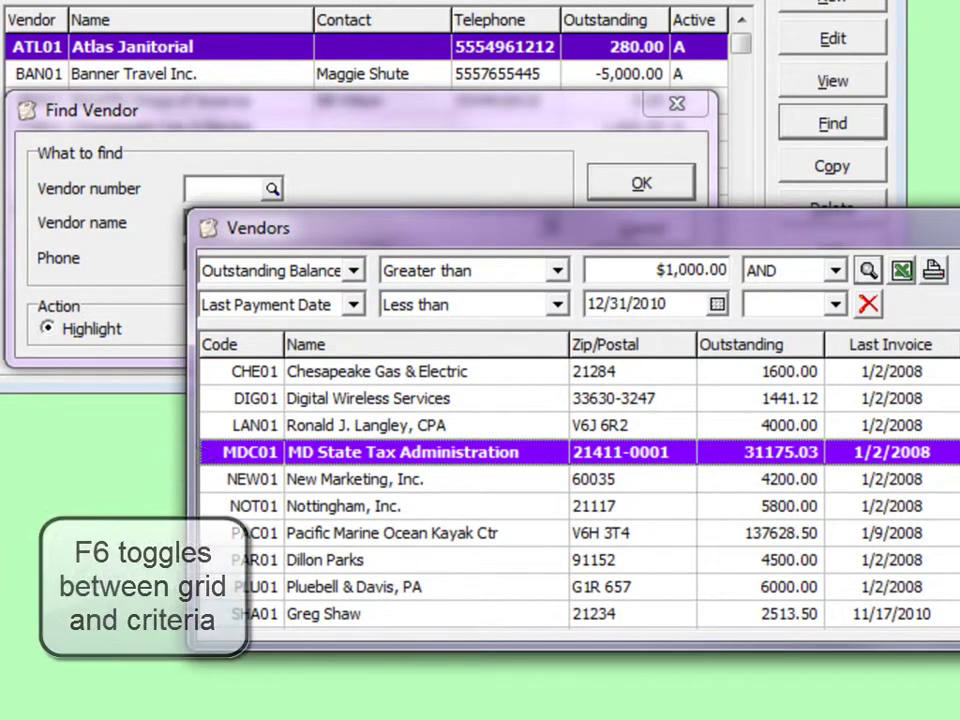
# Switch focus from the Smart Finder results back to the search criteria.
pyautogui.press('F6')
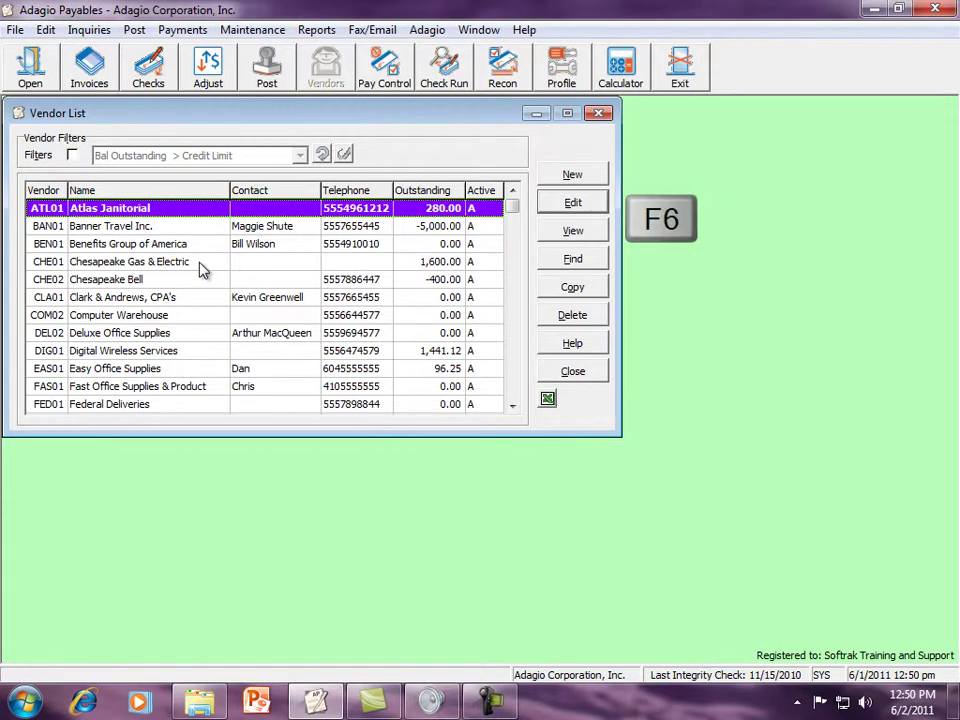
# Open a blank Find Vendor form, dismissing the vendor name lookup list.
pyautogui.press('F5')
pyautogui.press('F6')
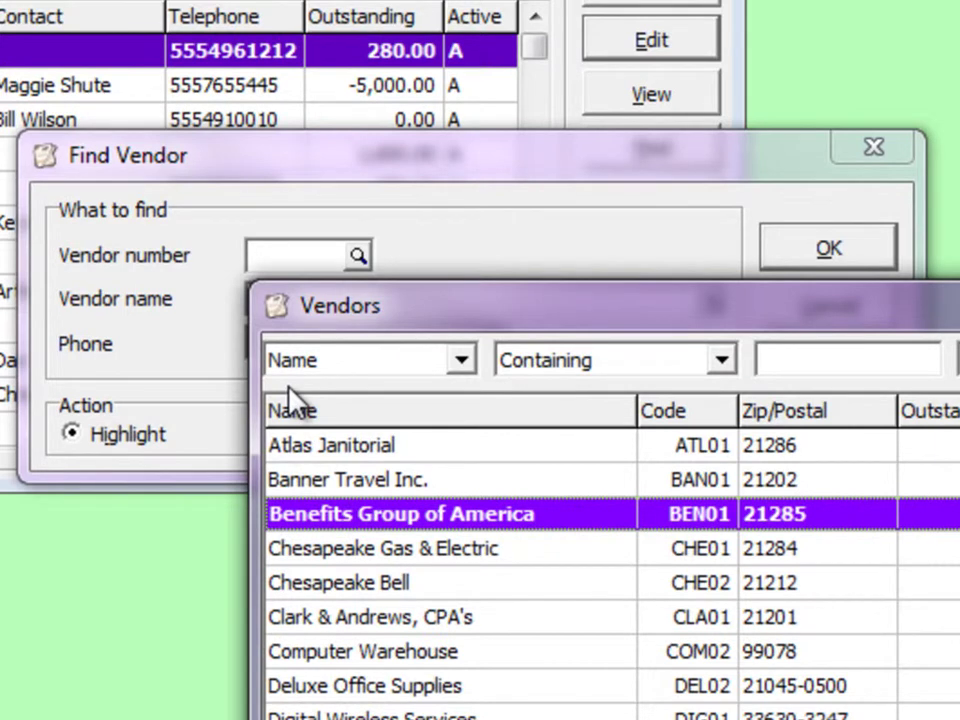
pyautogui.press('Escape')
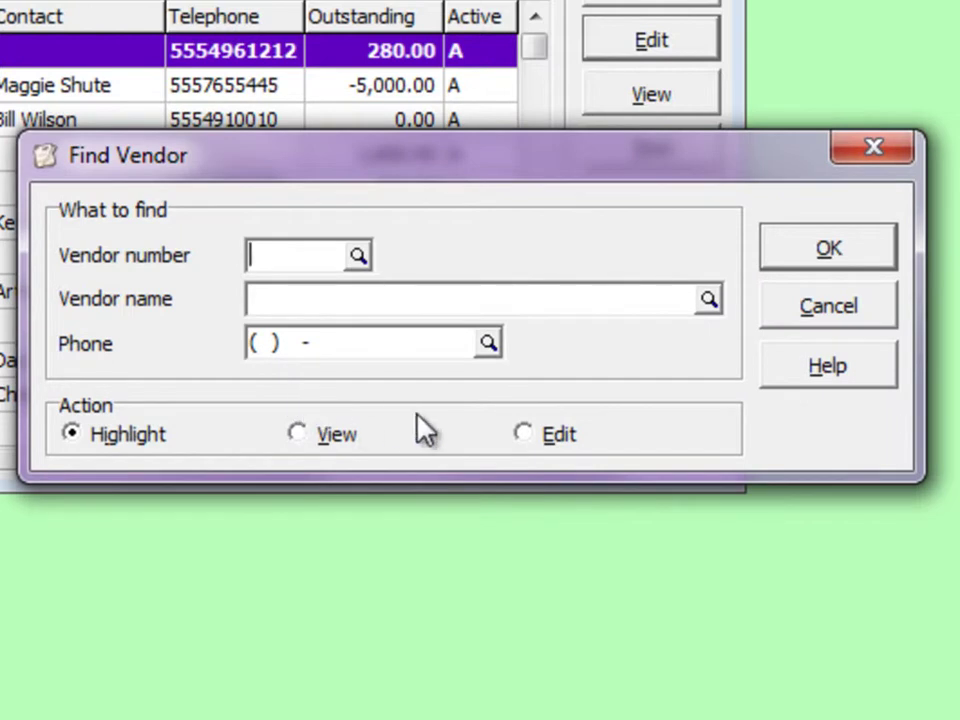
# Open the name-sorted vendor lookup from the Vendor name magnifier.
pyautogui.click(716, 316)
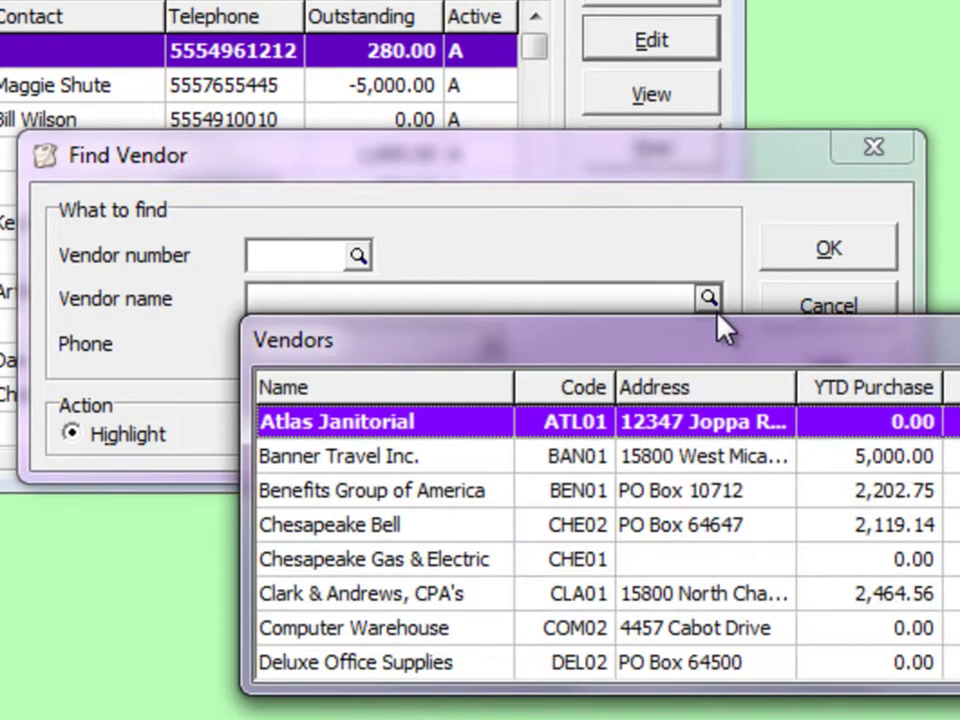